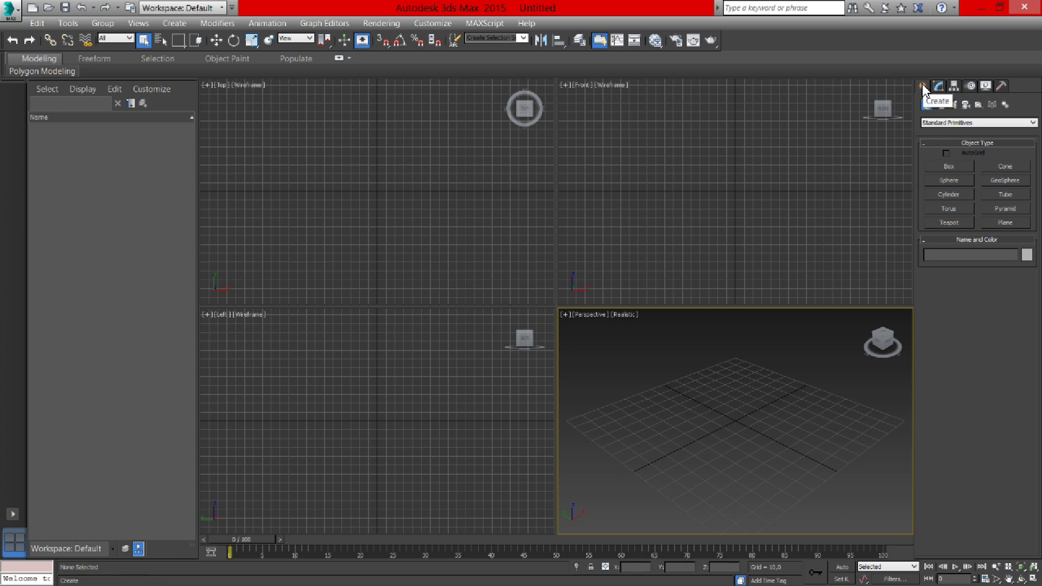
# - Draw Box001 as a wide, thin wall box in the Left viewport
pyautogui.click(949, 166)
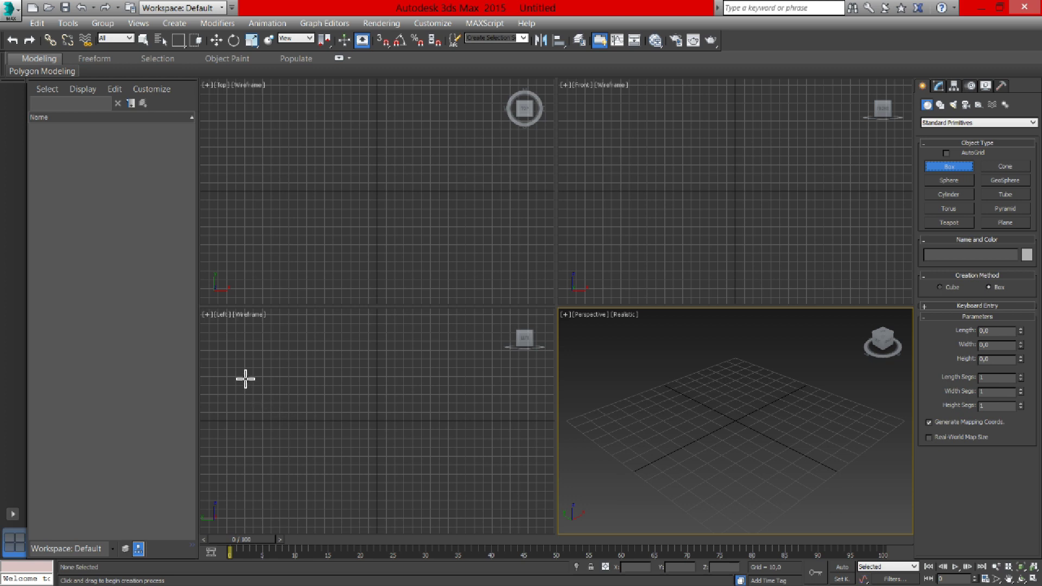
pyautogui.moveTo(265, 364)
pyautogui.mouseDown()
pyautogui.moveTo(270, 421)
pyautogui.moveTo(396, 414)
pyautogui.mouseUp()
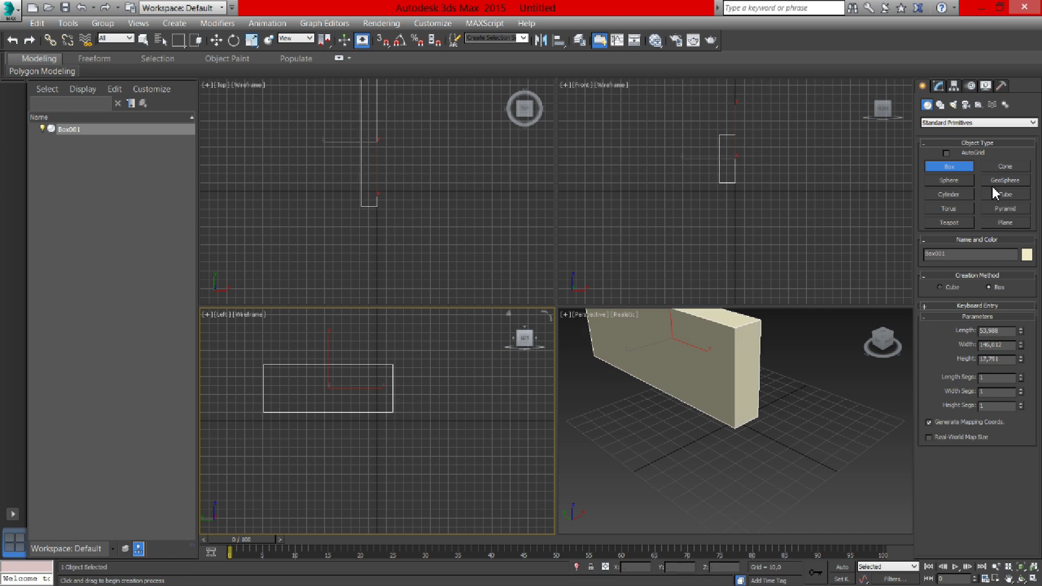
# - Add Cylinder001 (radius 13, height 55.896) beside the wall with 1 height segment
pyautogui.click(963, 194)
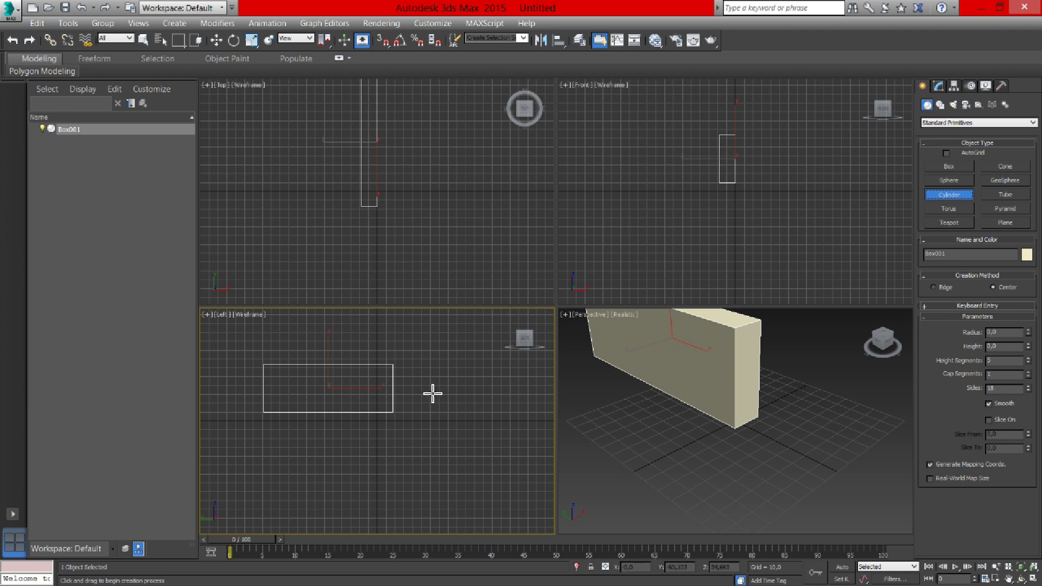
pyautogui.moveTo(441, 398); pyautogui.dragTo(453, 407)
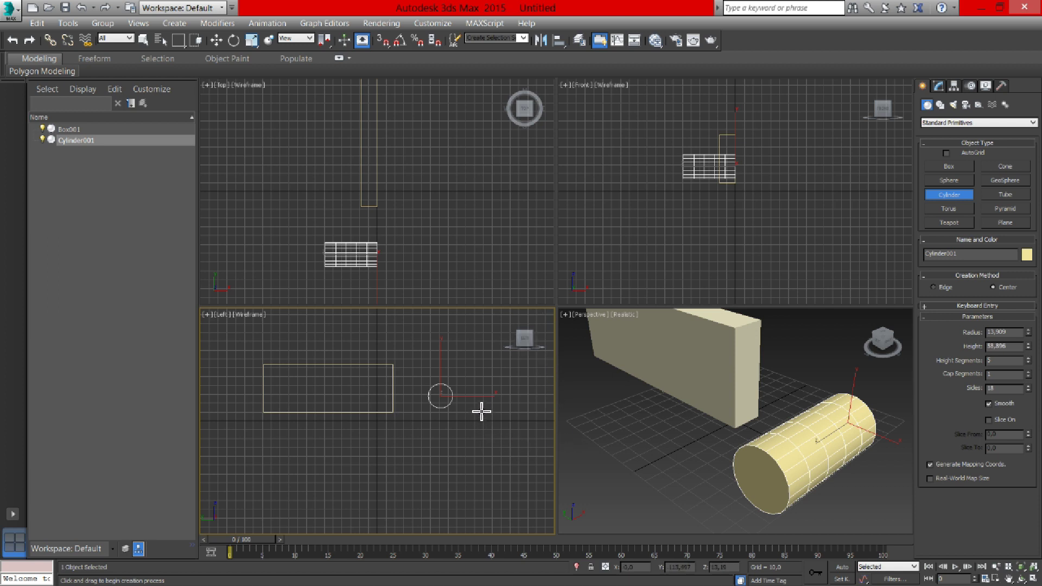
pyautogui.click(1028, 363)
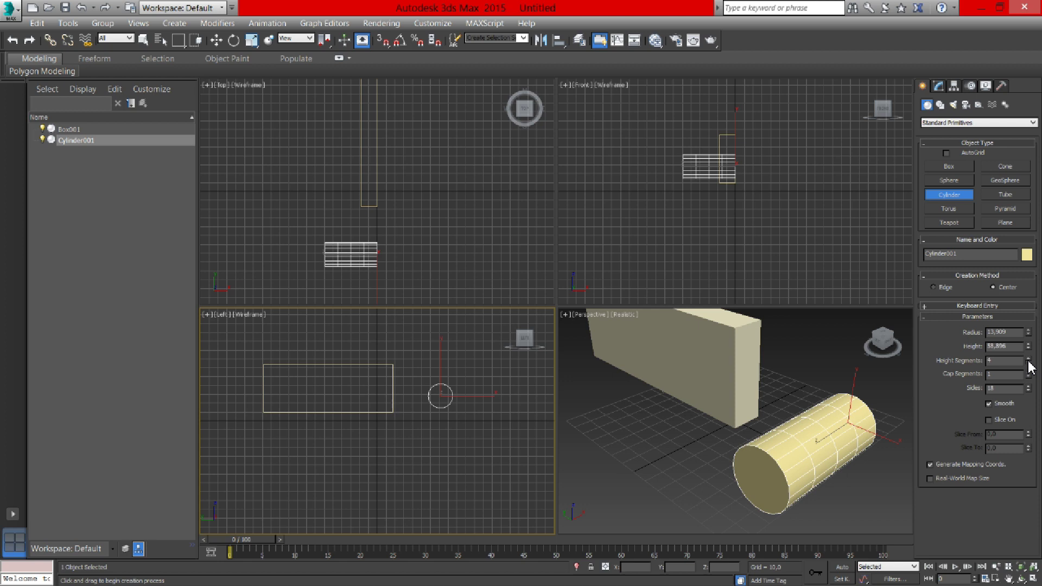
pyautogui.click(1028, 363)
# - Select the wall Box001 and convert it to Editable Poly
pyautogui.click(735, 363)
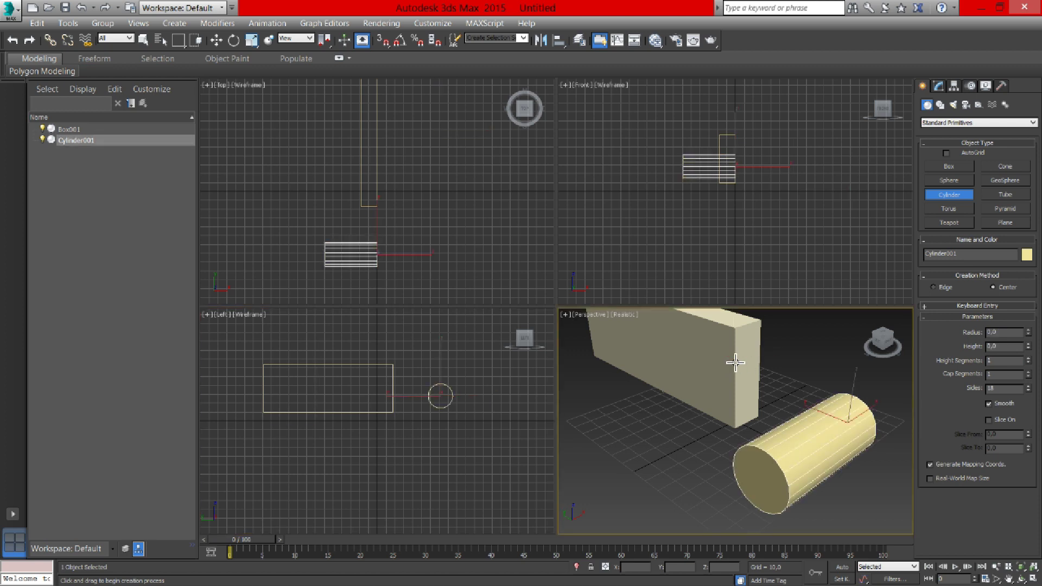
pyautogui.click(216, 39)
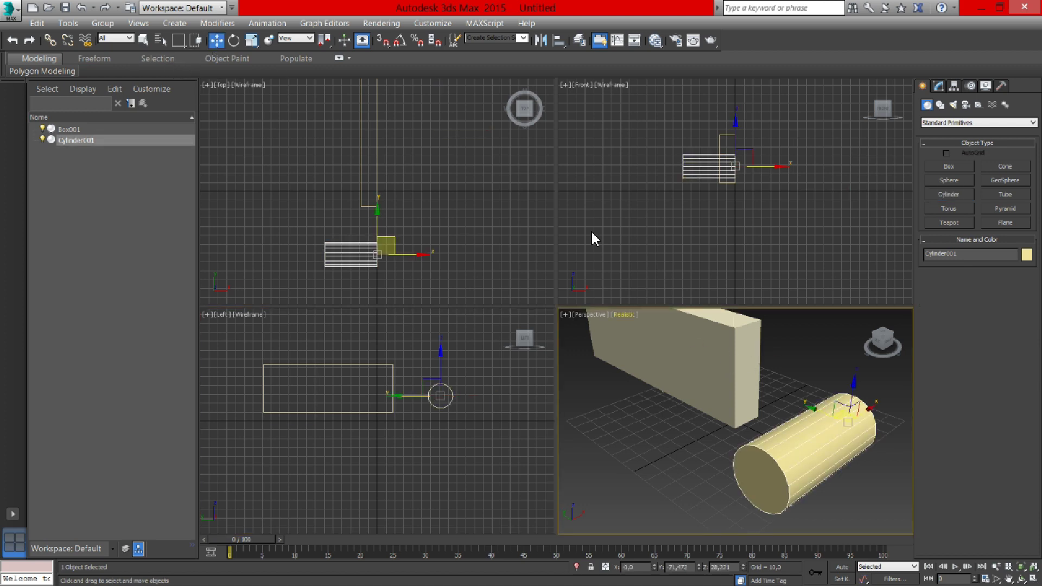
pyautogui.click(702, 343)
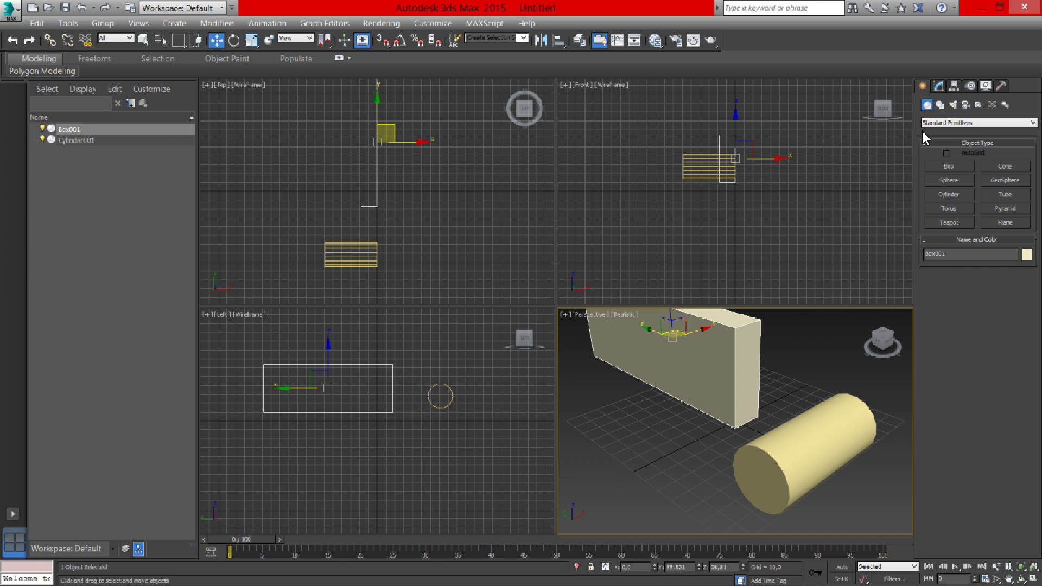
pyautogui.click(938, 86)
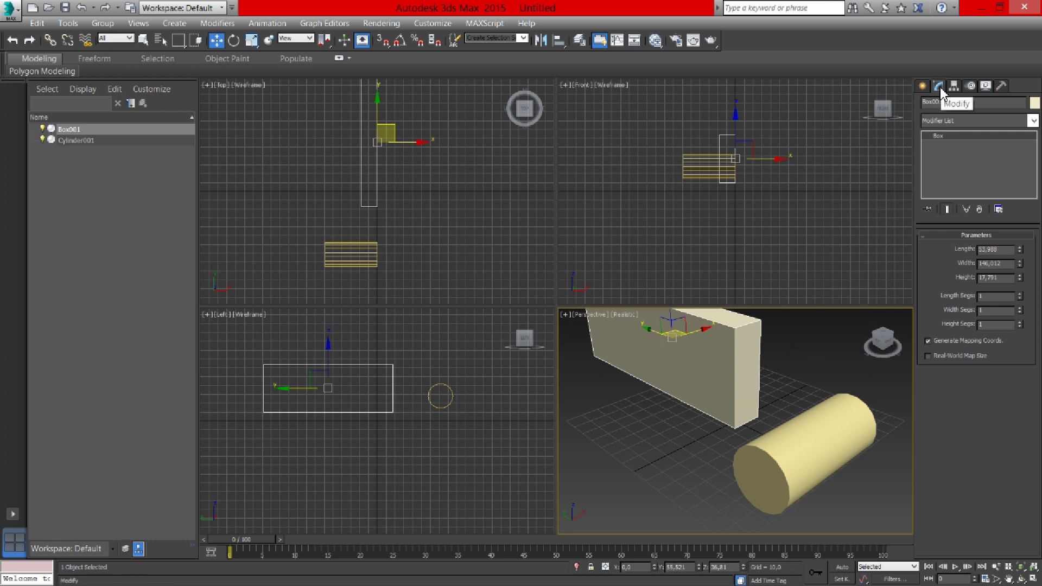
pyautogui.rightClick(947, 140)
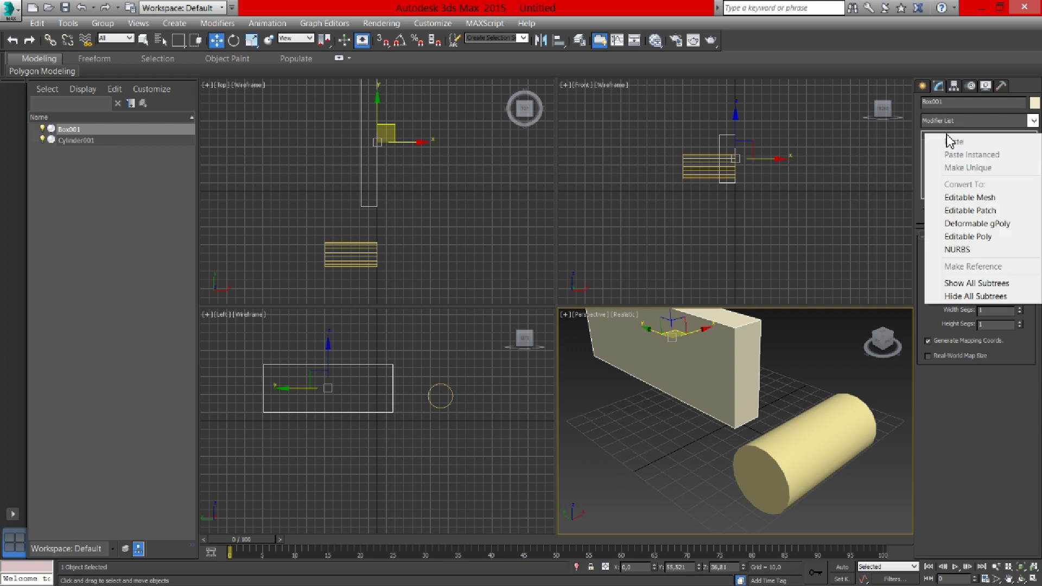
pyautogui.click(977, 237)
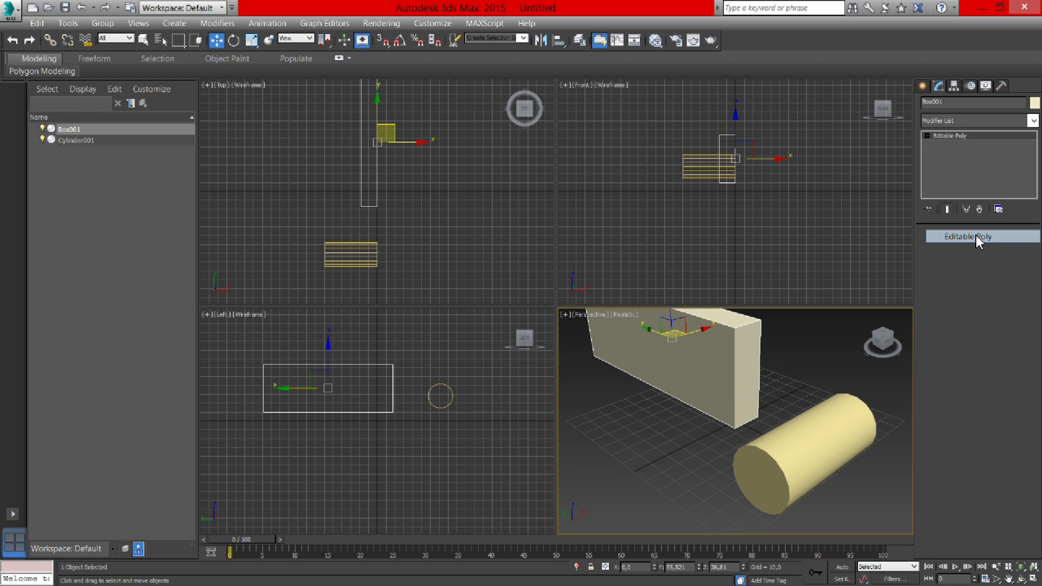
# - Convert Cylinder001 to Editable Poly as well
pyautogui.click(836, 438)
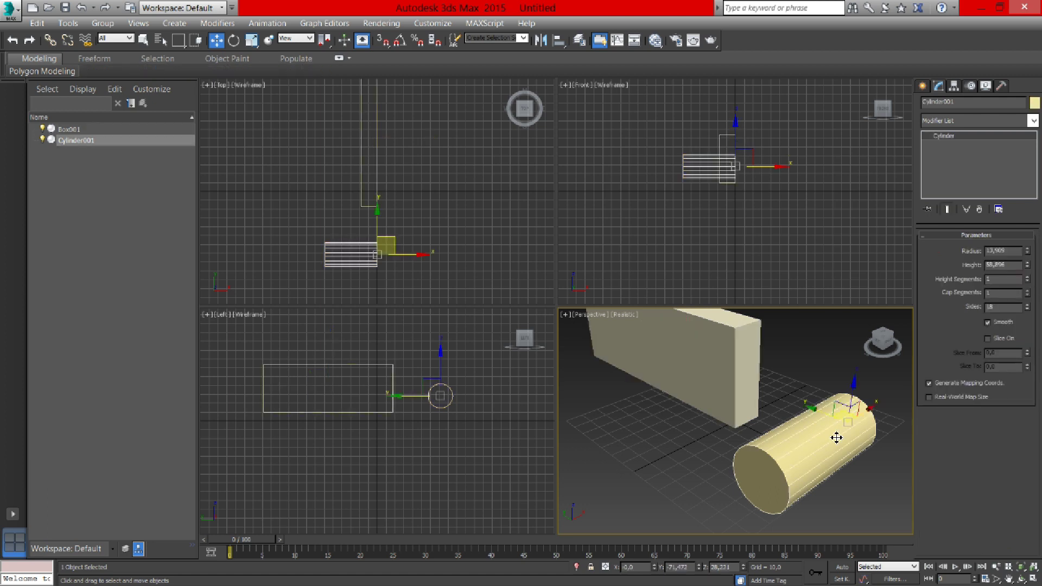
pyautogui.rightClick(946, 142)
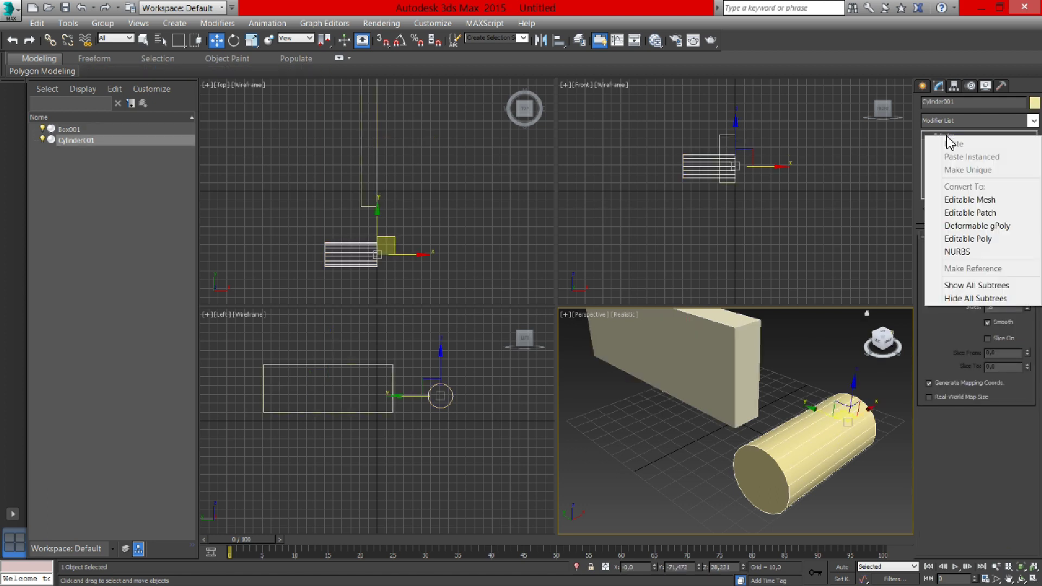
pyautogui.click(984, 245)
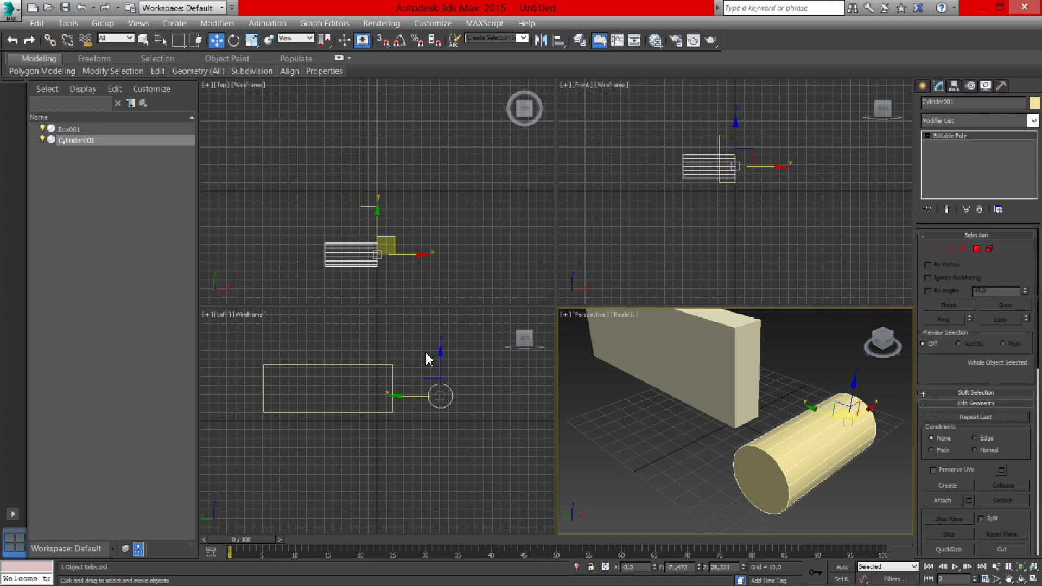
# - Slide the cylinder along X into the wall's lower edge and maximize the Perspective view
pyautogui.moveTo(440, 398)
pyautogui.mouseDown()
pyautogui.moveTo(359, 396)
pyautogui.moveTo(358, 412)
pyautogui.mouseUp()
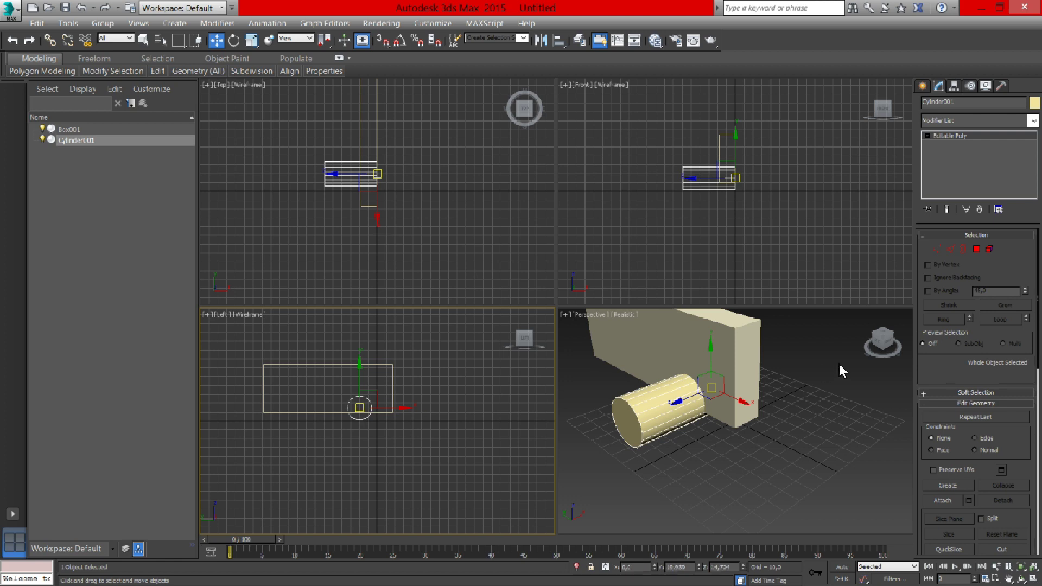
pyautogui.rightClick(865, 352)
pyautogui.click(830, 353)
pyautogui.moveTo(888, 347)
pyautogui.mouseDown()
pyautogui.moveTo(874, 347)
pyautogui.moveTo(884, 371)
pyautogui.mouseUp()
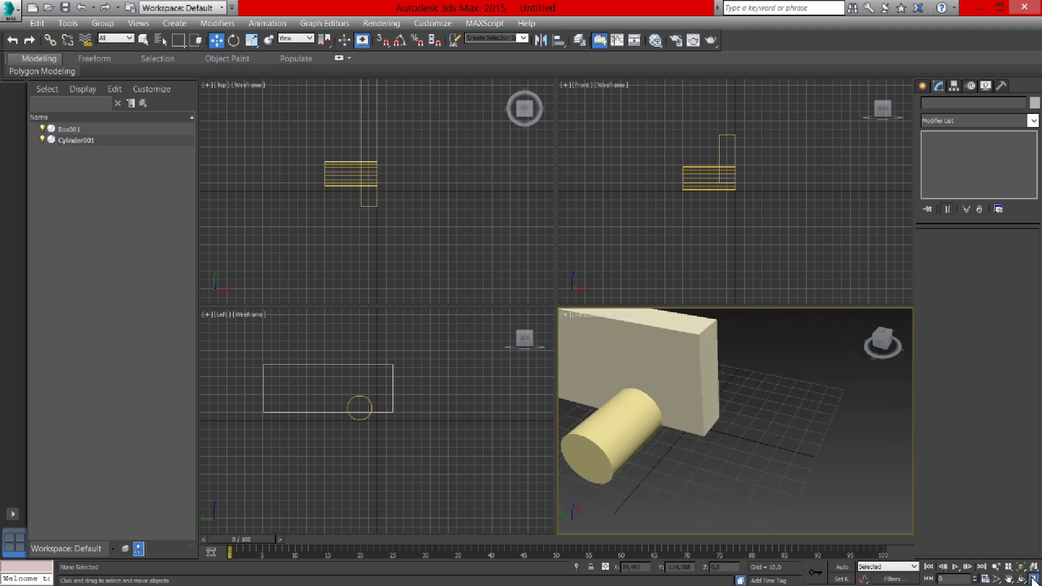
pyautogui.click(1033, 579)
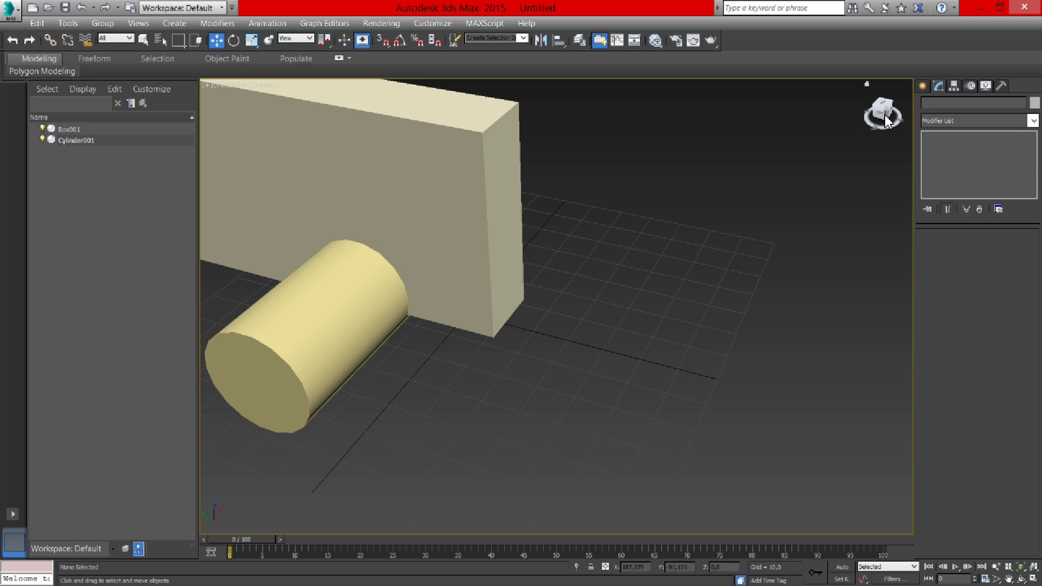
# - Move the cylinder further through the box bottom and orbit to verify the intersection
pyautogui.moveTo(885, 121); pyautogui.dragTo(429, 249)
pyautogui.click(353, 236)
pyautogui.moveTo(464, 229); pyautogui.dragTo(532, 226)
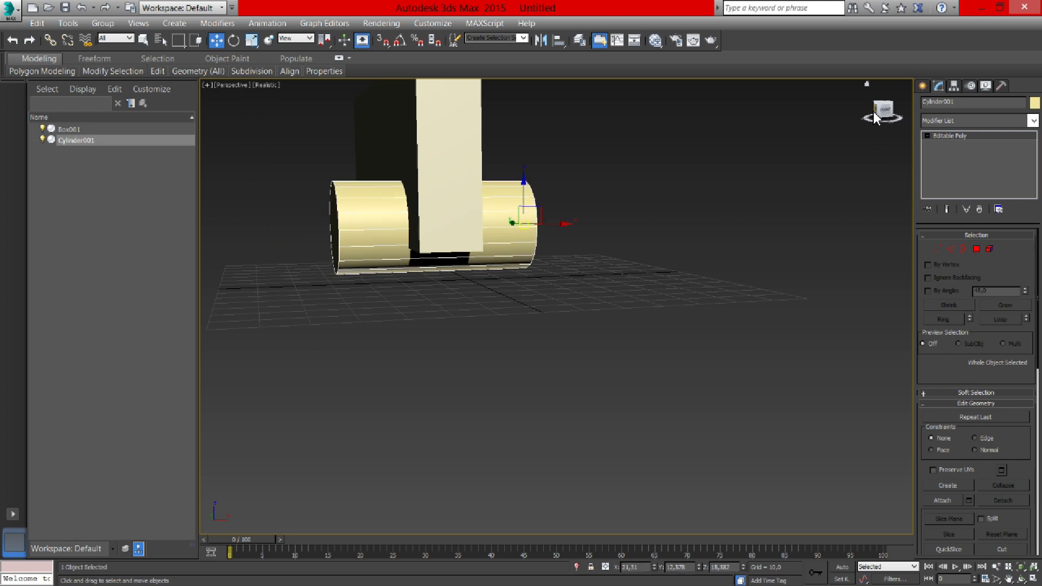
pyautogui.moveTo(875, 118); pyautogui.dragTo(857, 146)
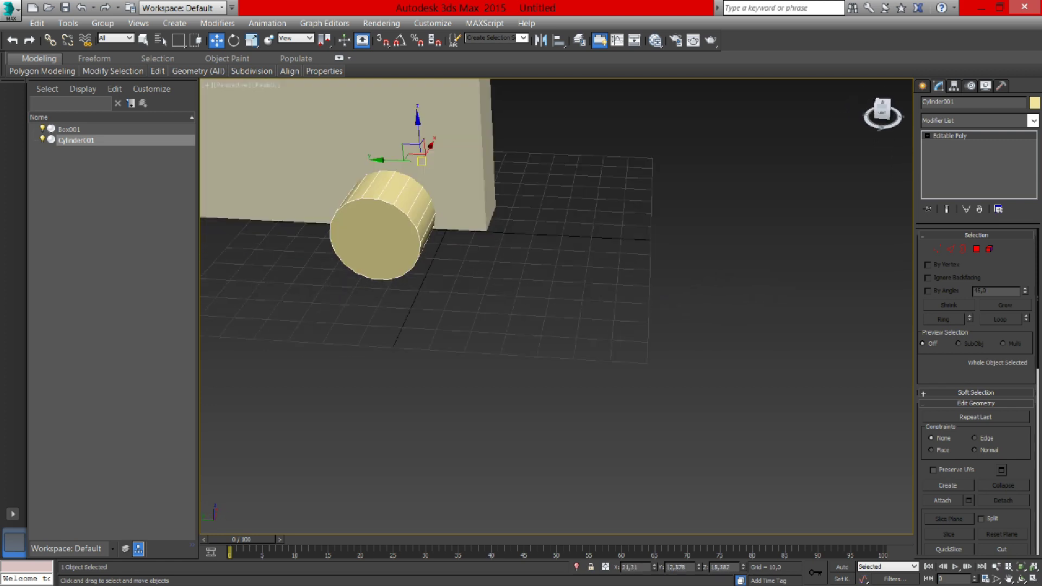
pyautogui.moveTo(882, 111); pyautogui.dragTo(633, 177)
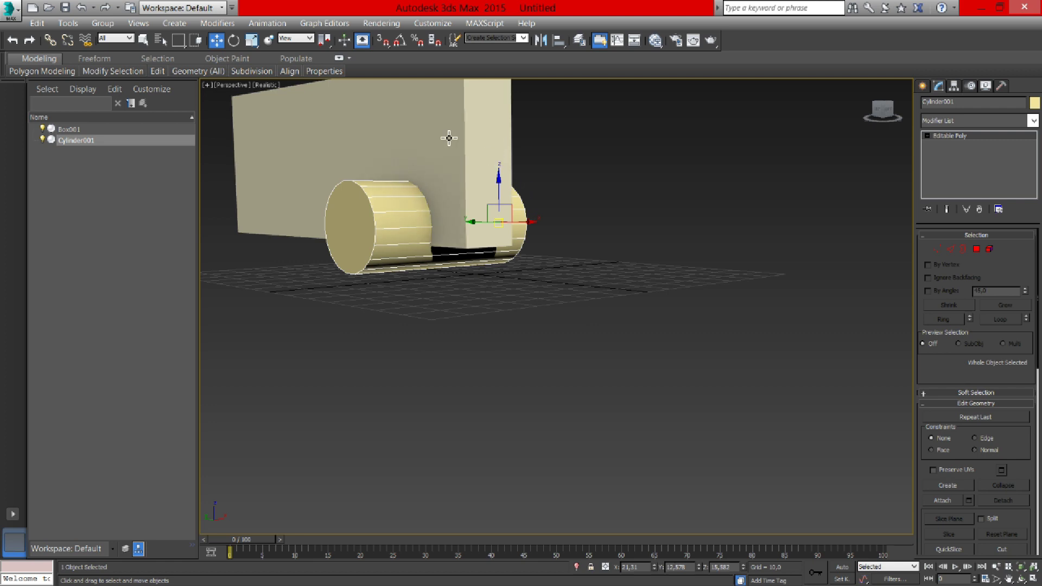
pyautogui.moveTo(442, 205); pyautogui.dragTo(570, 256, button='middle')
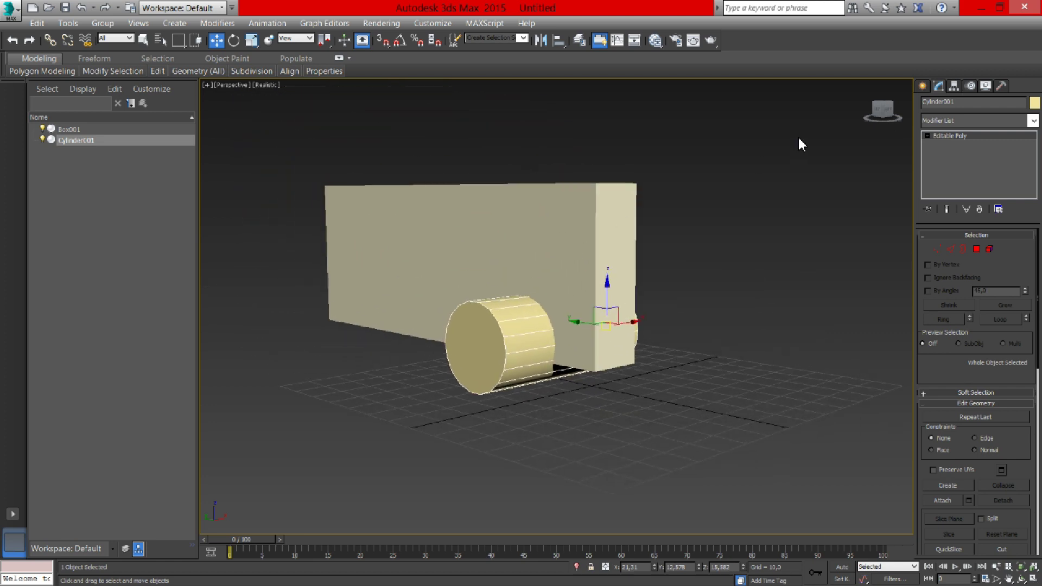
pyautogui.moveTo(882, 114); pyautogui.dragTo(883, 112)
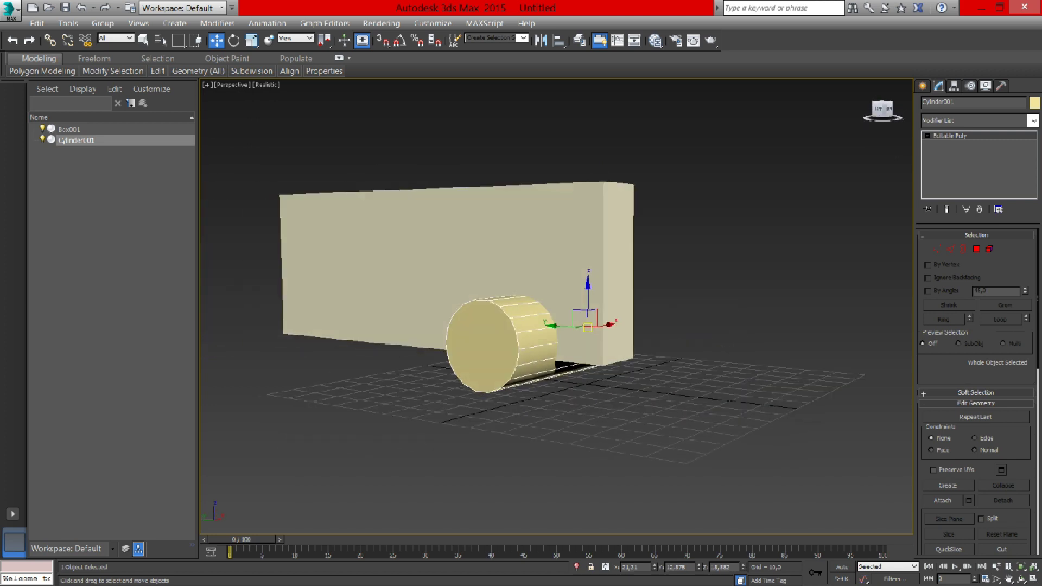
pyautogui.moveTo(883, 112); pyautogui.dragTo(880, 120)
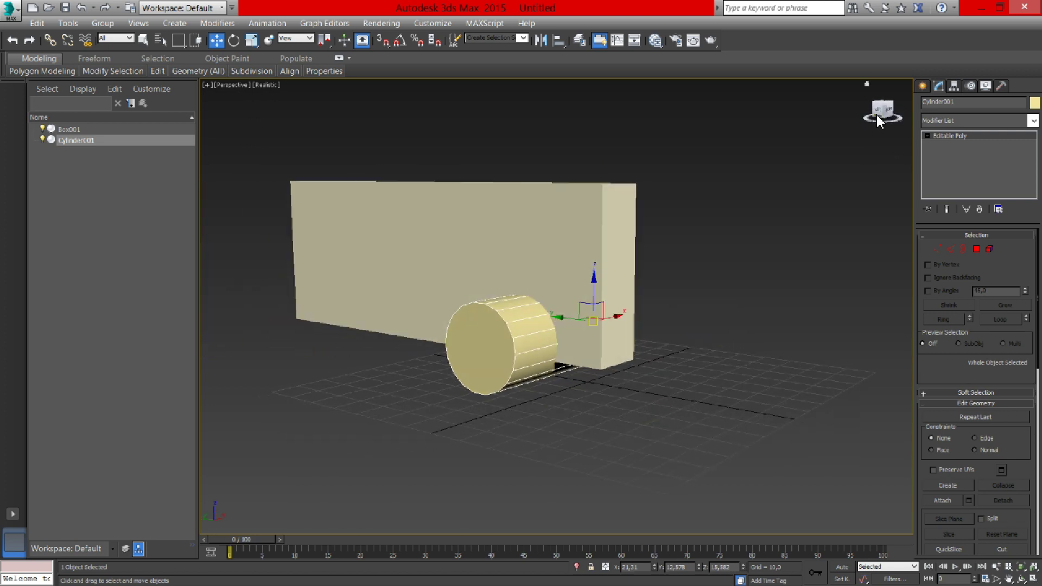
# - Apply a Compound Objects Boolean to Box001 with the Subtraction (A-B) operation
pyautogui.click(924, 87)
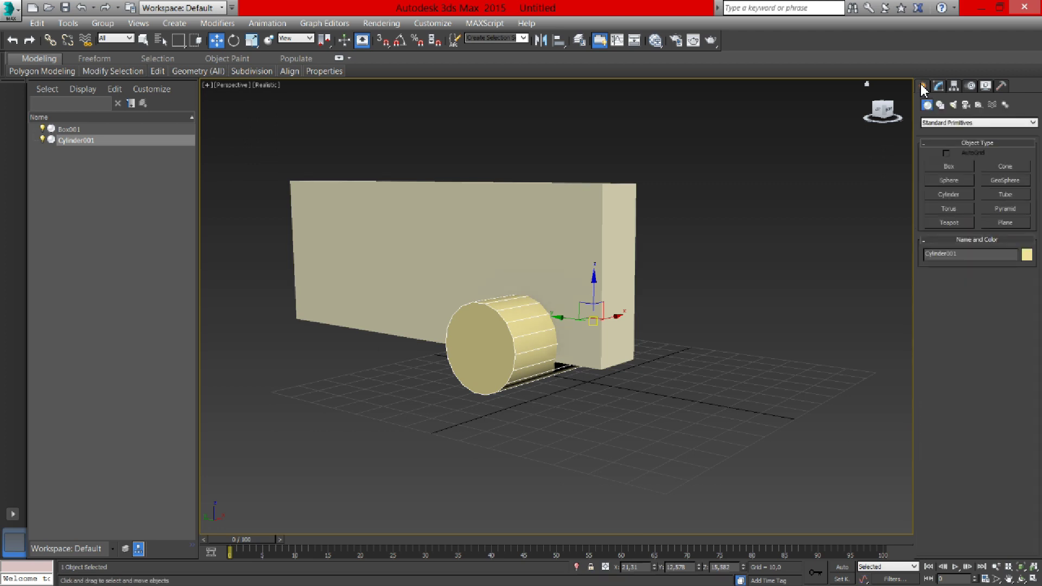
pyautogui.click(1031, 123)
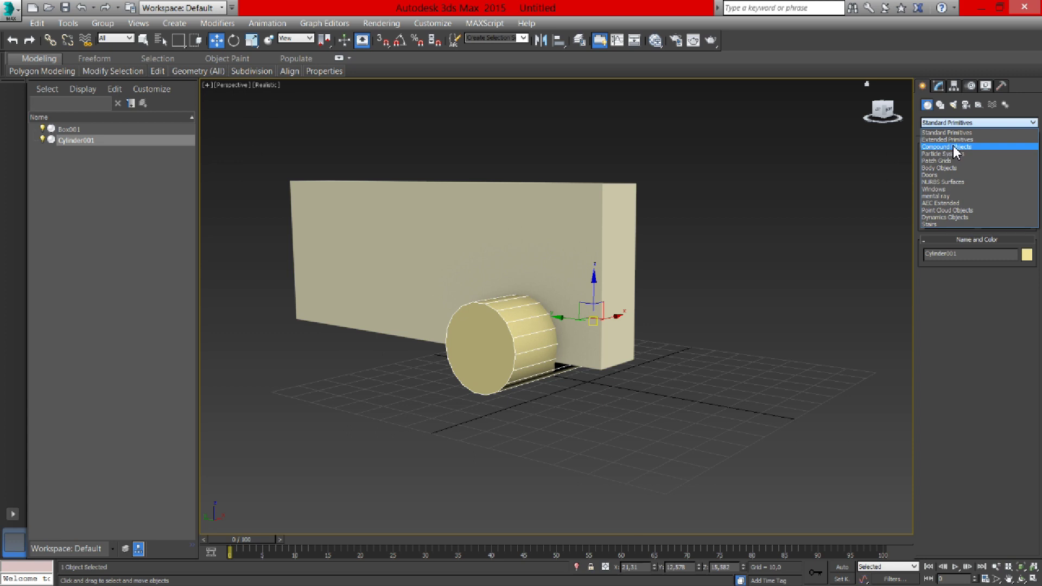
pyautogui.click(955, 148)
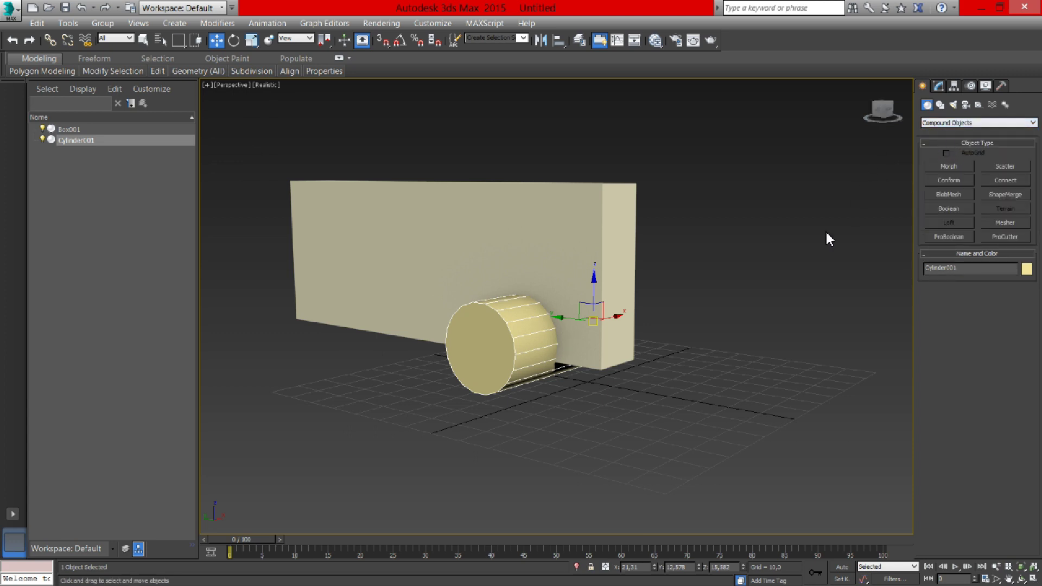
pyautogui.click(103, 129)
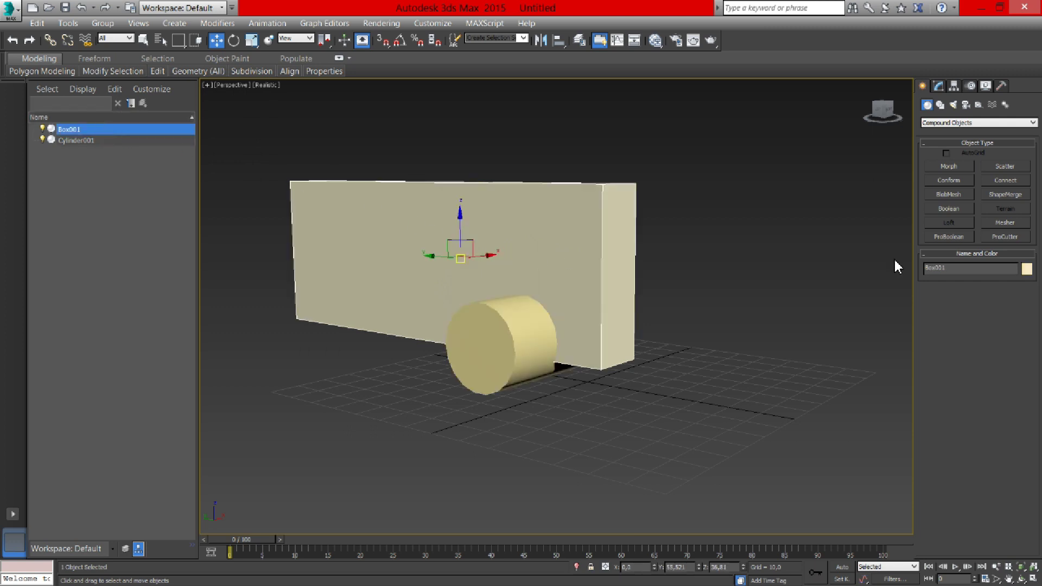
pyautogui.click(958, 208)
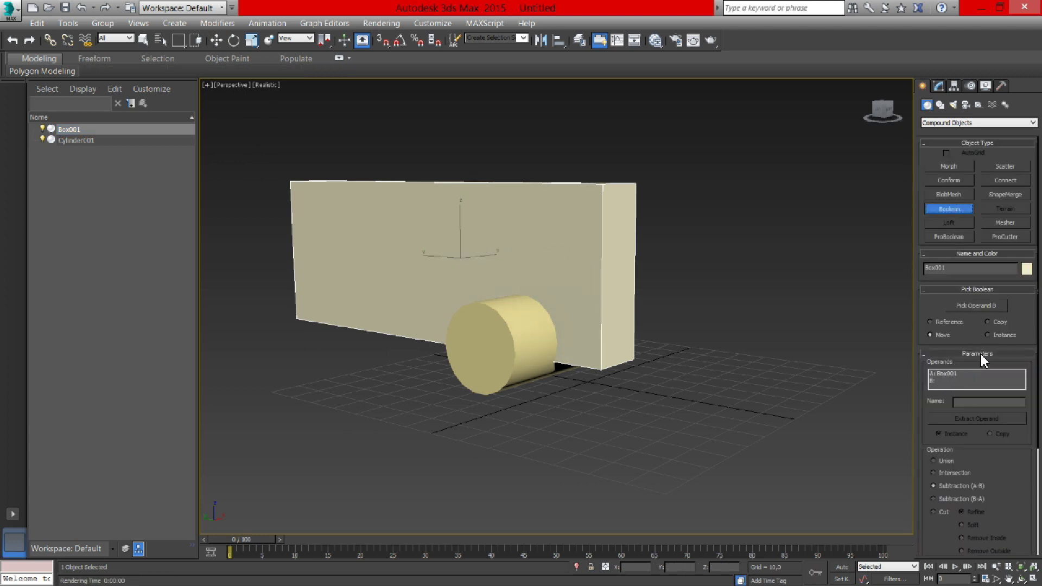
pyautogui.click(934, 379)
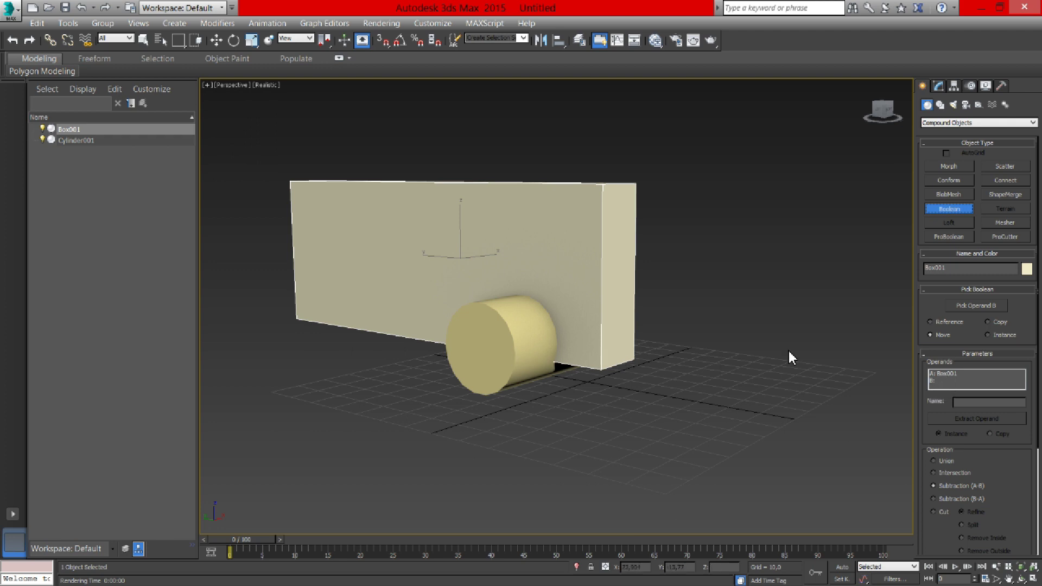
# - Pick Cylinder001 as operand B to cut the tunnel, then orbit to inspect the hole
pyautogui.click(971, 305)
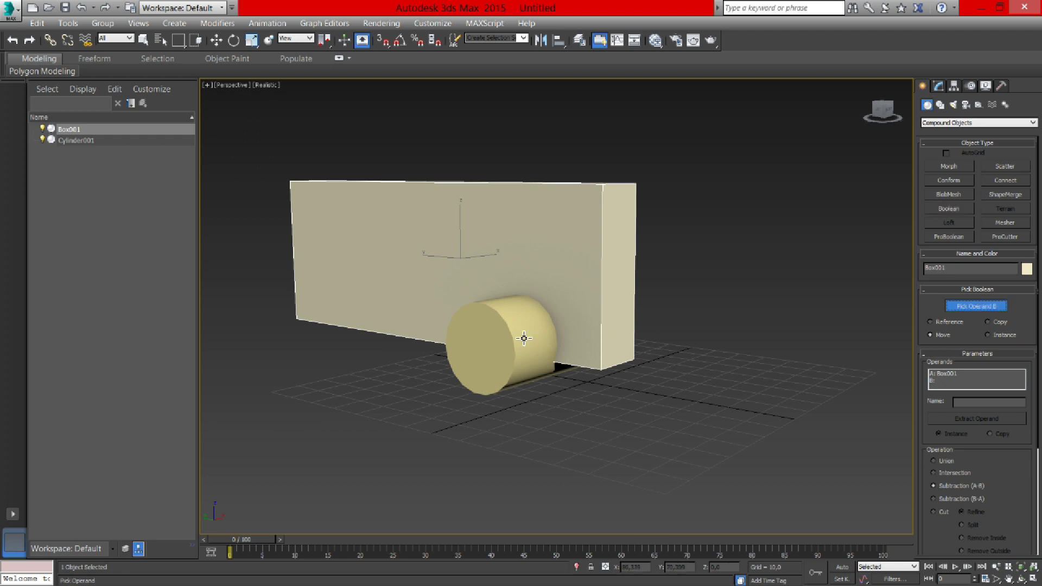
pyautogui.click(493, 340)
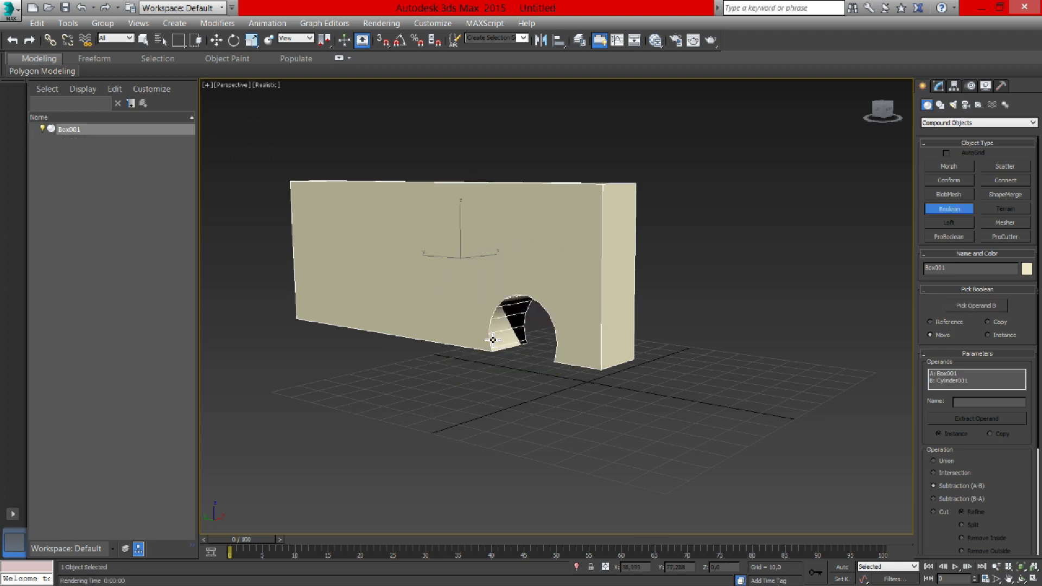
pyautogui.moveTo(882, 108)
pyautogui.mouseDown()
pyautogui.moveTo(885, 127)
pyautogui.moveTo(890, 112)
pyautogui.moveTo(880, 109)
pyautogui.mouseUp()
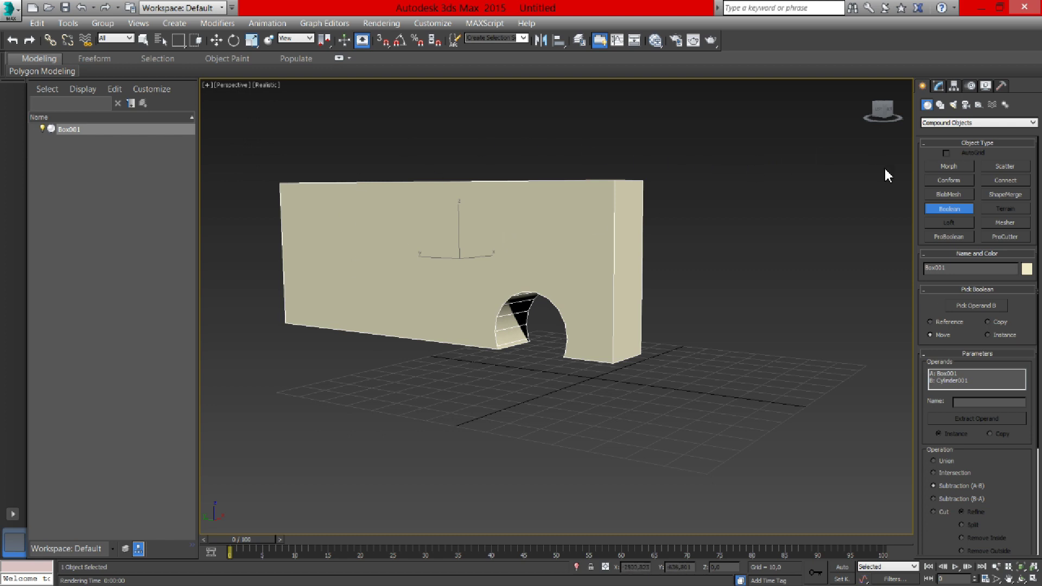
pyautogui.moveTo(883, 112); pyautogui.dragTo(878, 112)
pyautogui.keyDown('alt'); pyautogui.moveTo(542, 325); pyautogui.dragTo(542, 245, button='middle'); pyautogui.keyUp('alt')
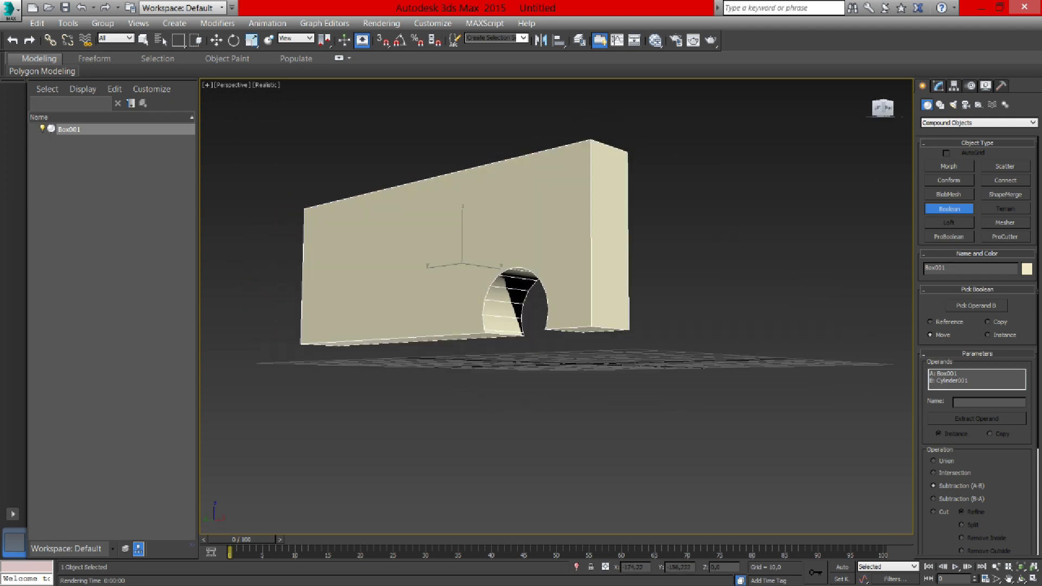